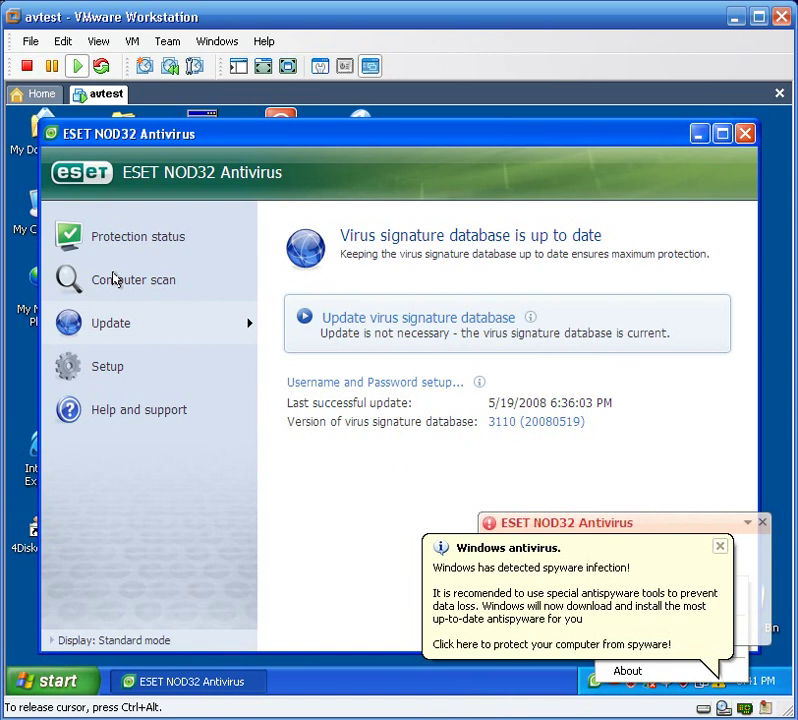
Step: Check the protection status and switch the antivirus from Standard to Advanced mode
{"action": "left_click", "coordinate": [120, 240]}
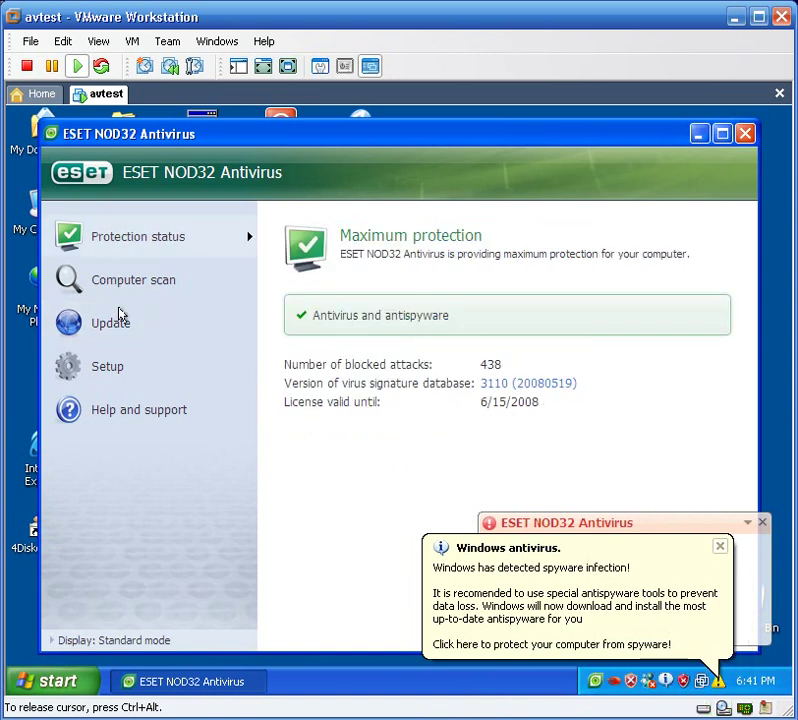
{"action": "left_click", "coordinate": [118, 368]}
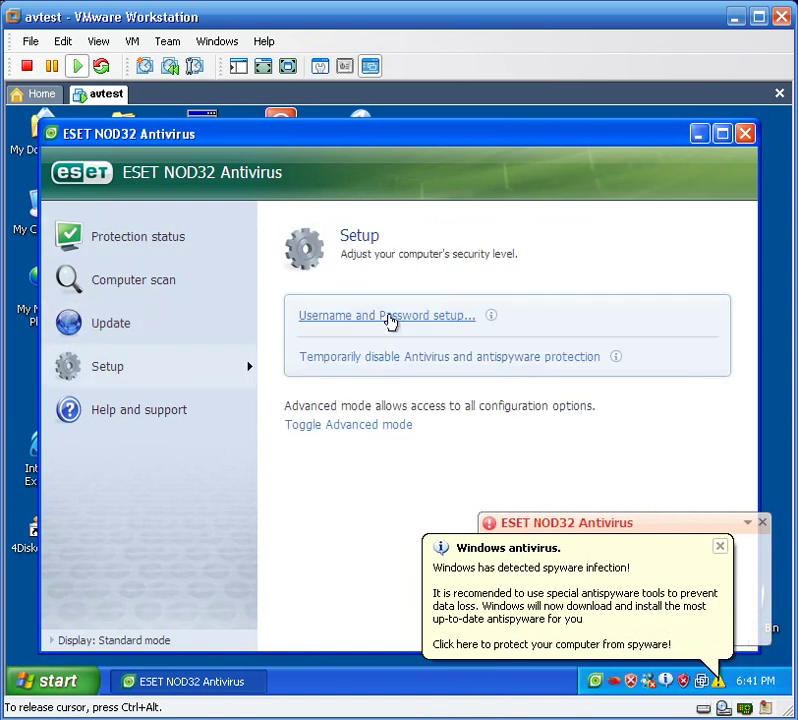
{"action": "left_click", "coordinate": [352, 425]}
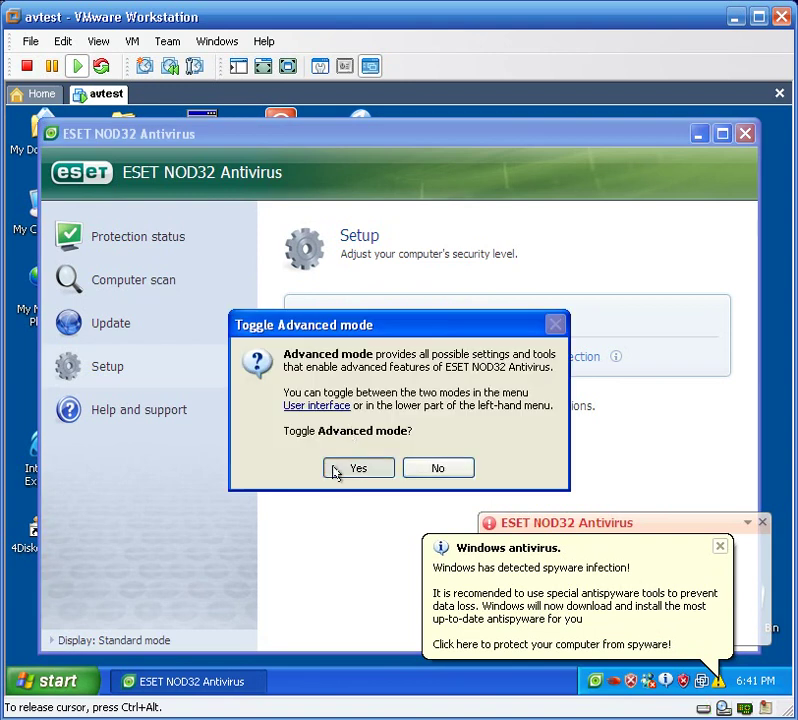
{"action": "left_click", "coordinate": [334, 472]}
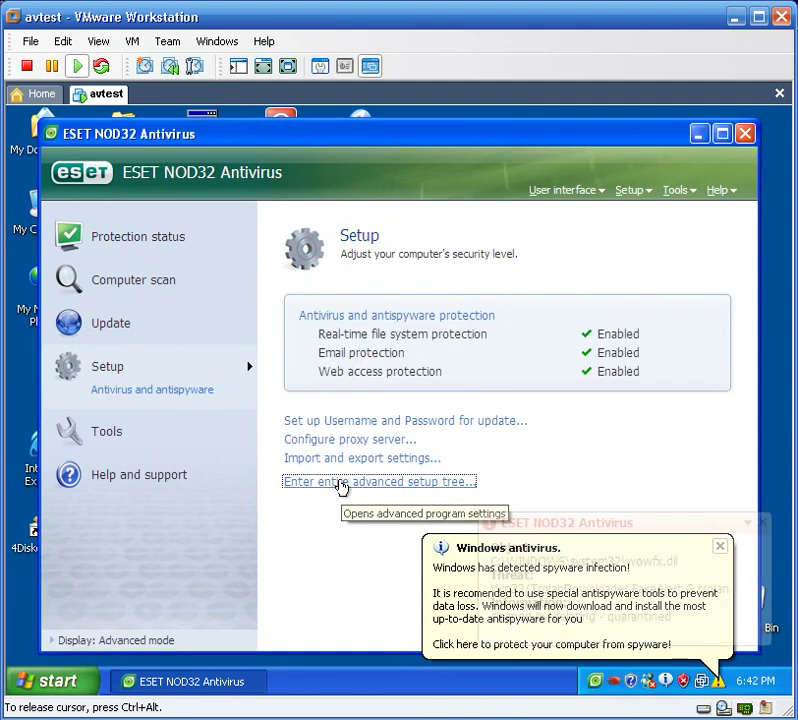
Step: In the advanced setup tree, set the ThreatSense cleaning level of the automatic startup file check to Strict cleaning
{"action": "left_click", "coordinate": [342, 482]}
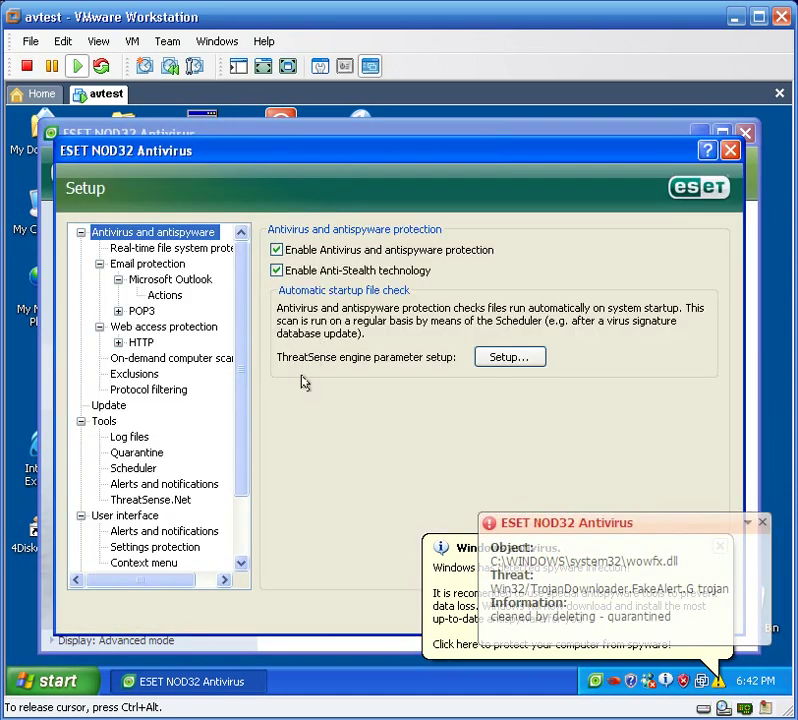
{"action": "left_click", "coordinate": [522, 362]}
{"action": "left_click", "coordinate": [178, 248]}
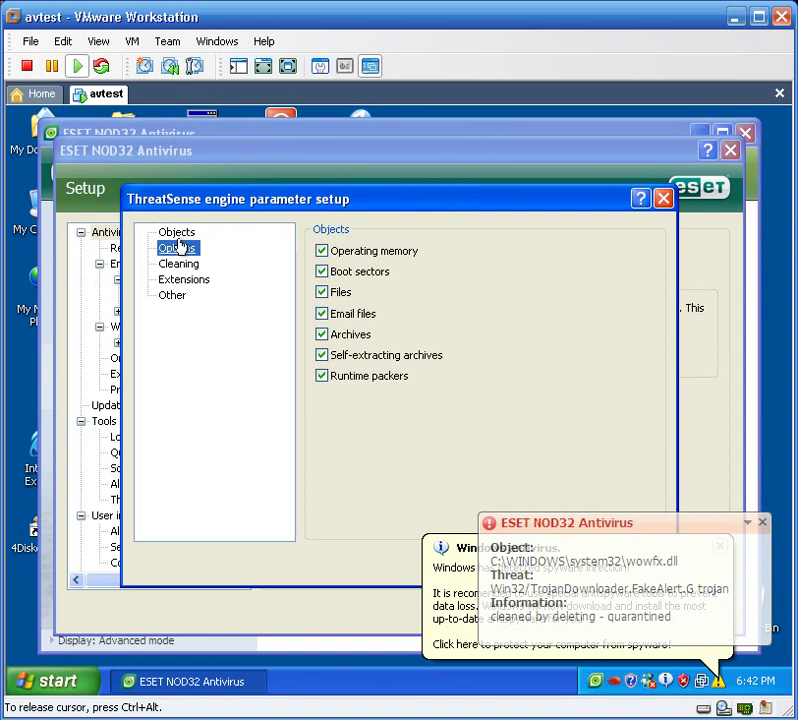
{"action": "left_click", "coordinate": [179, 265]}
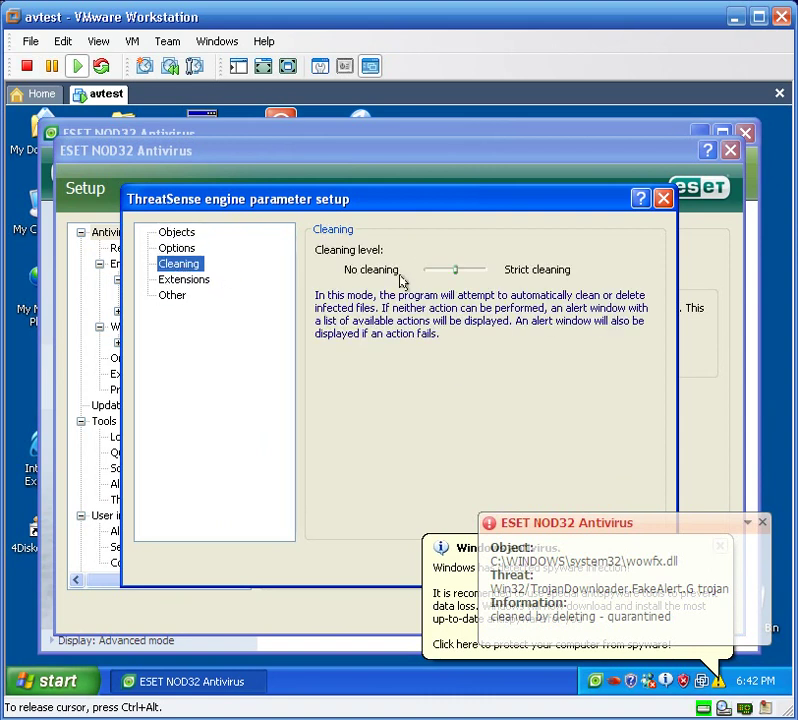
{"action": "left_click", "coordinate": [455, 271]}
{"action": "left_click_drag", "start_coordinate": [527, 277], "coordinate": [520, 280]}
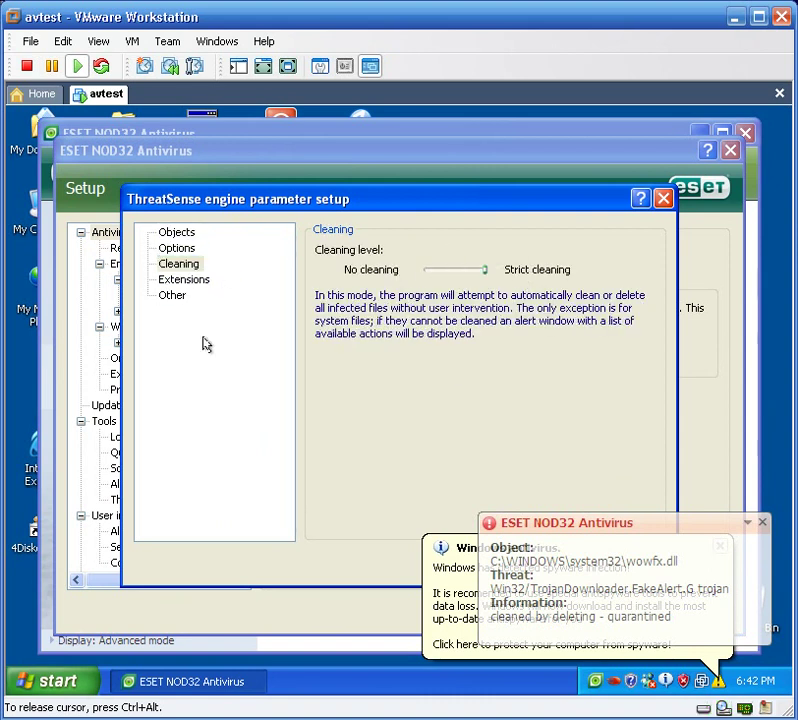
Step: Enable detection of potentially unsafe applications for the automatic startup file check and confirm its ThreatSense parameters
{"action": "left_click", "coordinate": [172, 280]}
{"action": "left_click", "coordinate": [173, 298]}
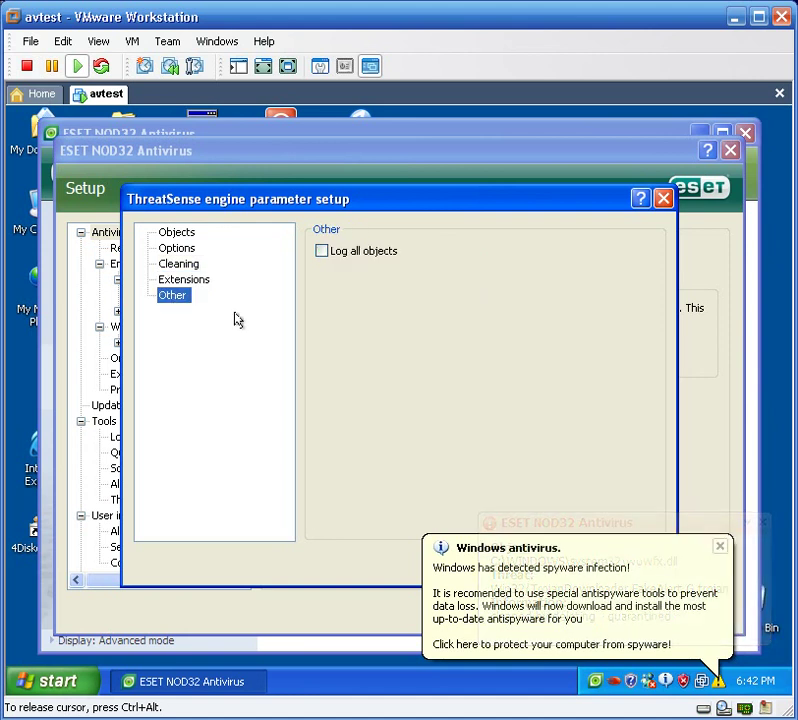
{"action": "left_click", "coordinate": [170, 234]}
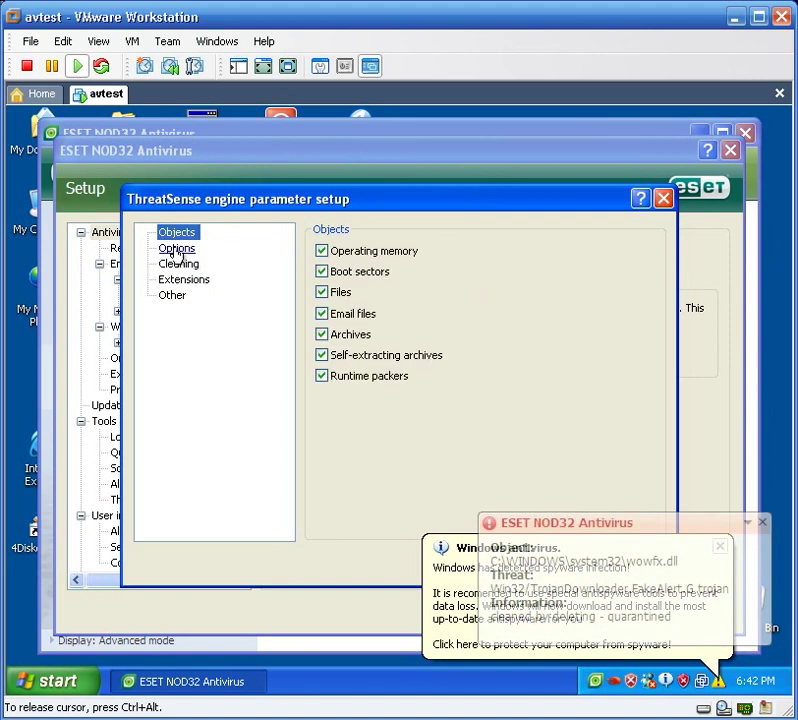
{"action": "left_click", "coordinate": [177, 250]}
{"action": "left_click", "coordinate": [183, 264]}
{"action": "left_click", "coordinate": [180, 248]}
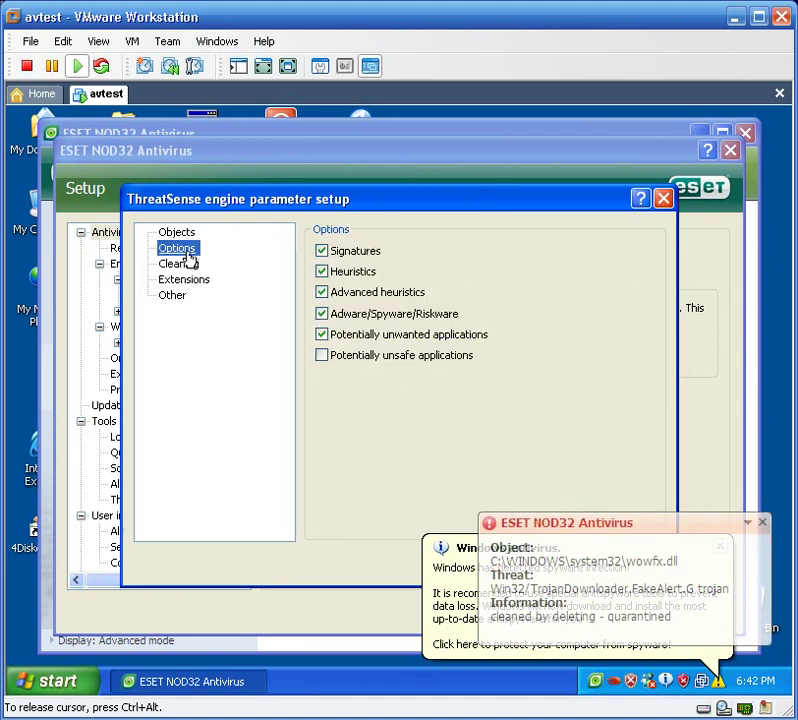
{"action": "left_click", "coordinate": [321, 355]}
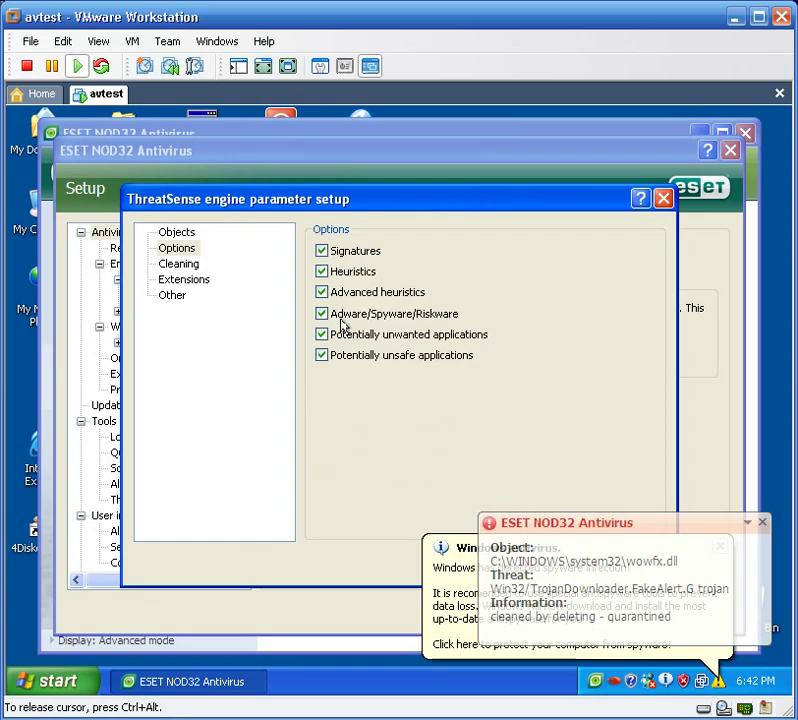
{"action": "left_click", "coordinate": [762, 522]}
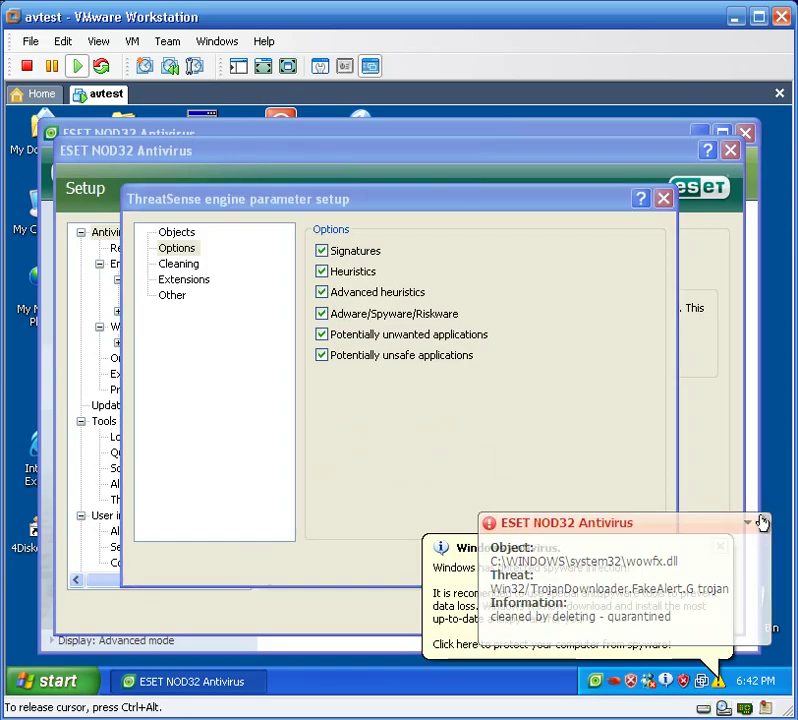
{"action": "left_click_drag", "start_coordinate": [400, 199], "coordinate": [283, 188]}
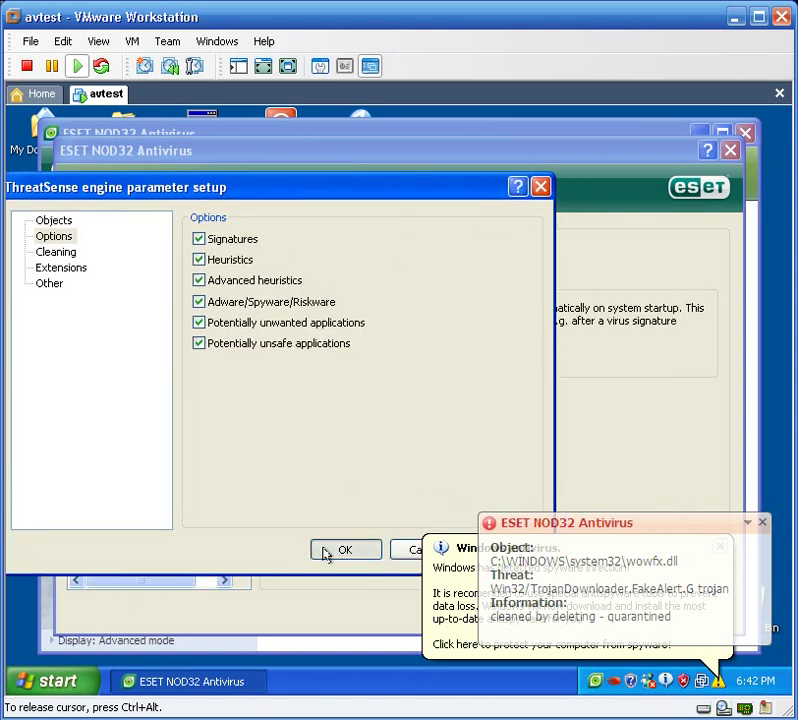
{"action": "left_click", "coordinate": [338, 548]}
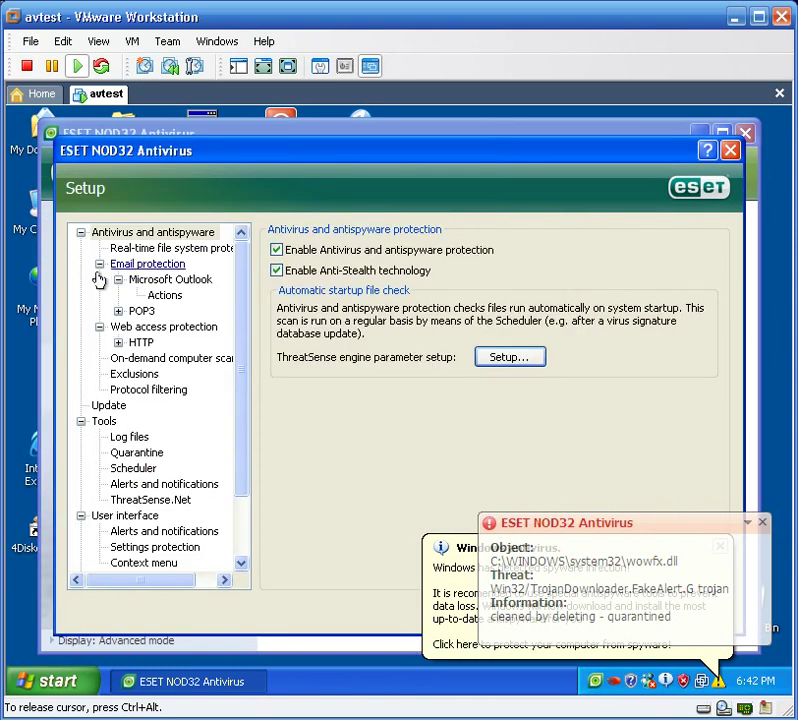
Step: Enable Advanced heuristics and Potentially unsafe applications in the ThreatSense options of real-time file system protection
{"action": "left_click", "coordinate": [160, 247]}
{"action": "left_click", "coordinate": [502, 273]}
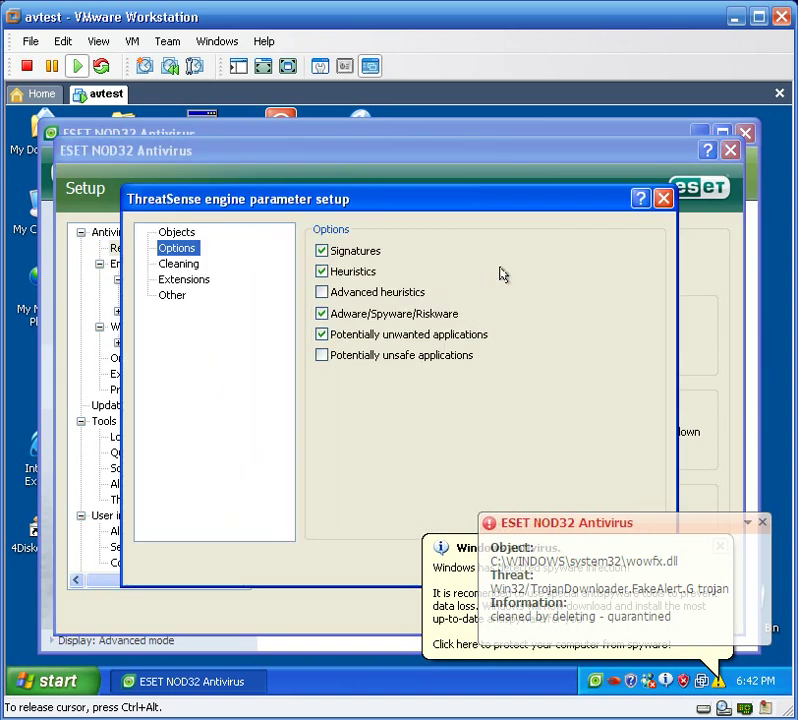
{"action": "left_click", "coordinate": [321, 292]}
{"action": "left_click", "coordinate": [321, 293]}
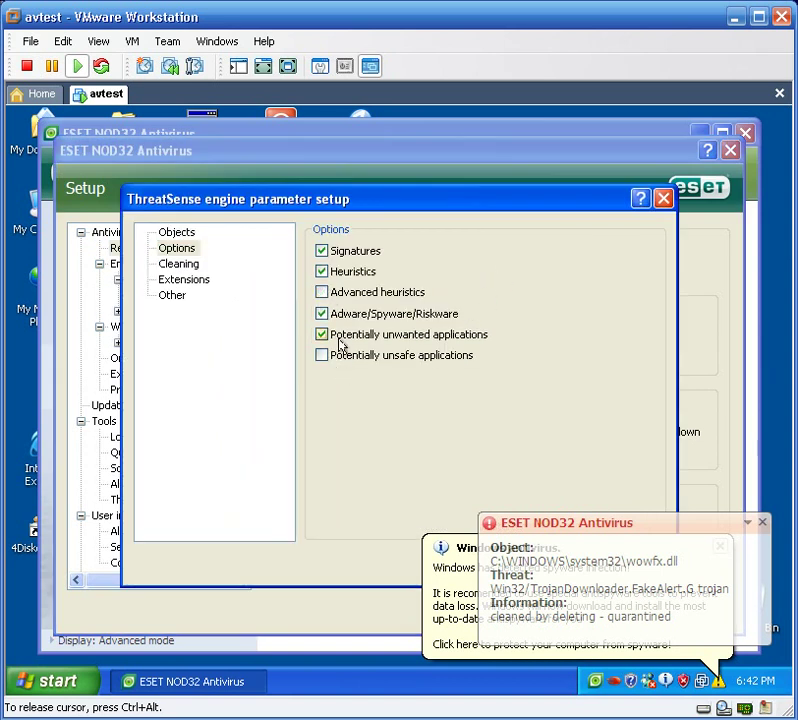
{"action": "left_click", "coordinate": [321, 291]}
{"action": "left_click", "coordinate": [321, 292]}
{"action": "left_click", "coordinate": [321, 292]}
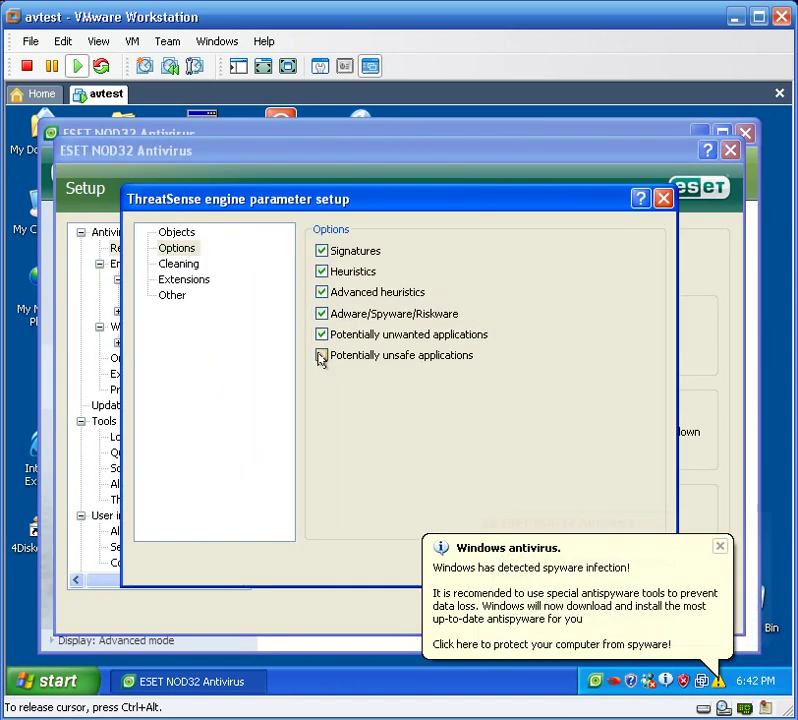
{"action": "left_click", "coordinate": [321, 355]}
Step: Set the cleaning level of real-time file system protection to Strict cleaning and confirm its ThreatSense parameters
{"action": "left_click", "coordinate": [182, 232]}
{"action": "left_click", "coordinate": [184, 265]}
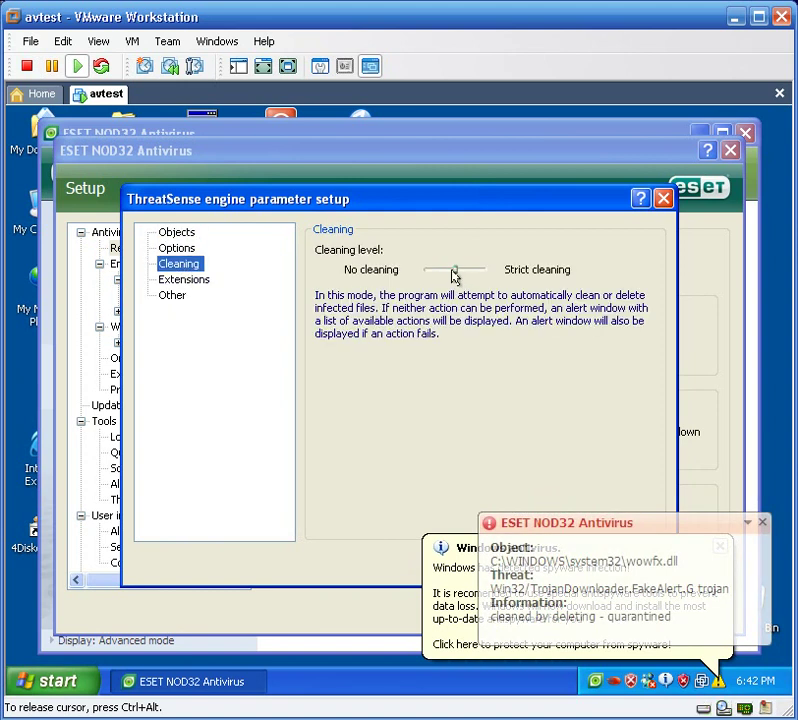
{"action": "left_click_drag", "start_coordinate": [455, 271], "coordinate": [493, 272]}
{"action": "left_click", "coordinate": [182, 280]}
{"action": "left_click", "coordinate": [176, 296]}
{"action": "left_click_drag", "start_coordinate": [347, 196], "coordinate": [214, 201]}
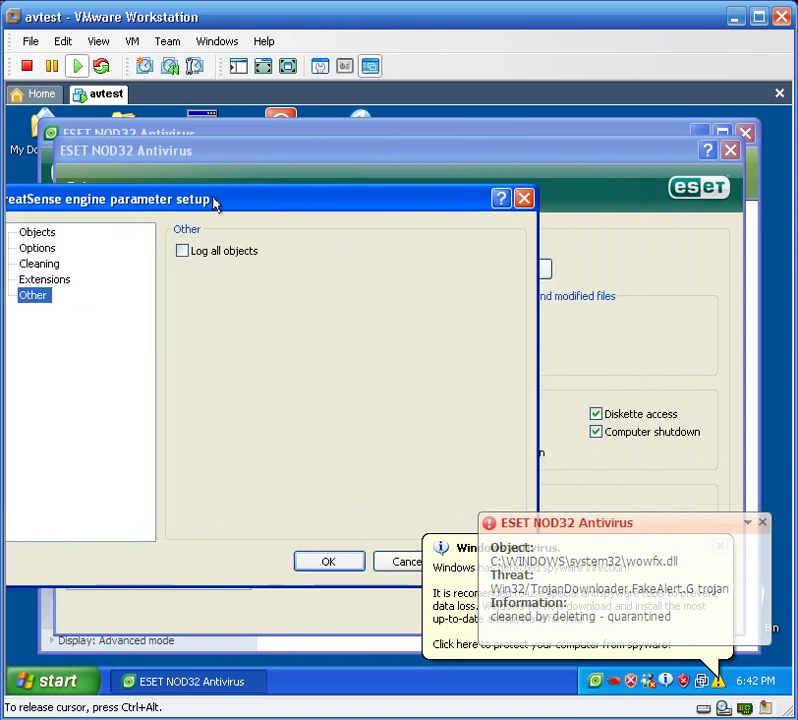
{"action": "left_click", "coordinate": [335, 559]}
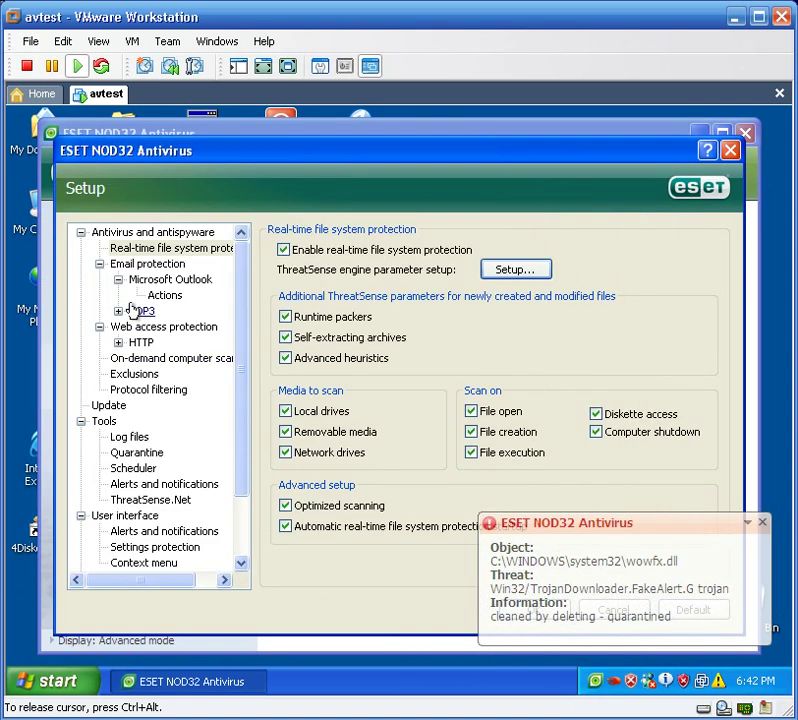
Step: Enable detection of potentially unsafe applications in the ThreatSense options of web access protection
{"action": "left_click", "coordinate": [140, 264]}
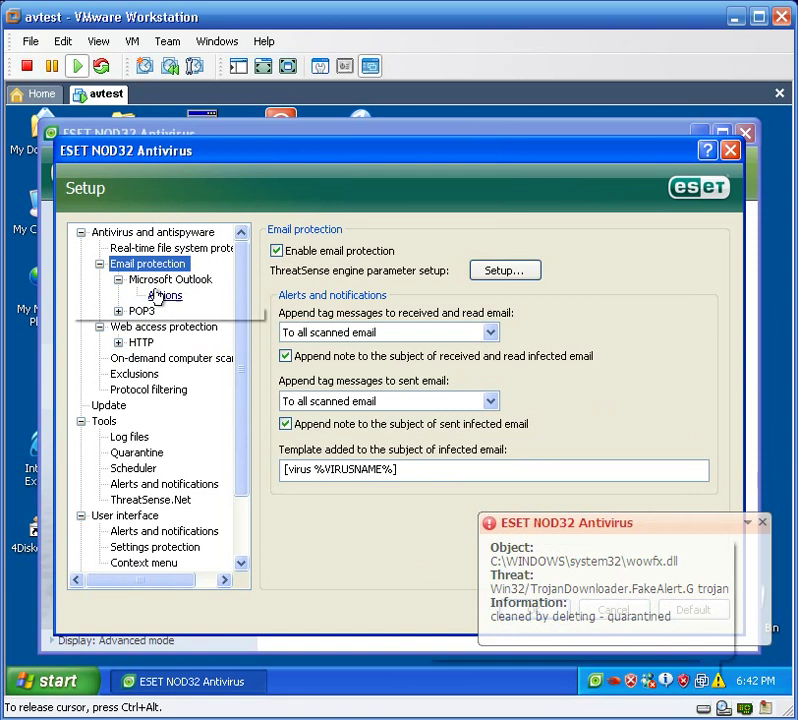
{"action": "left_click", "coordinate": [130, 327]}
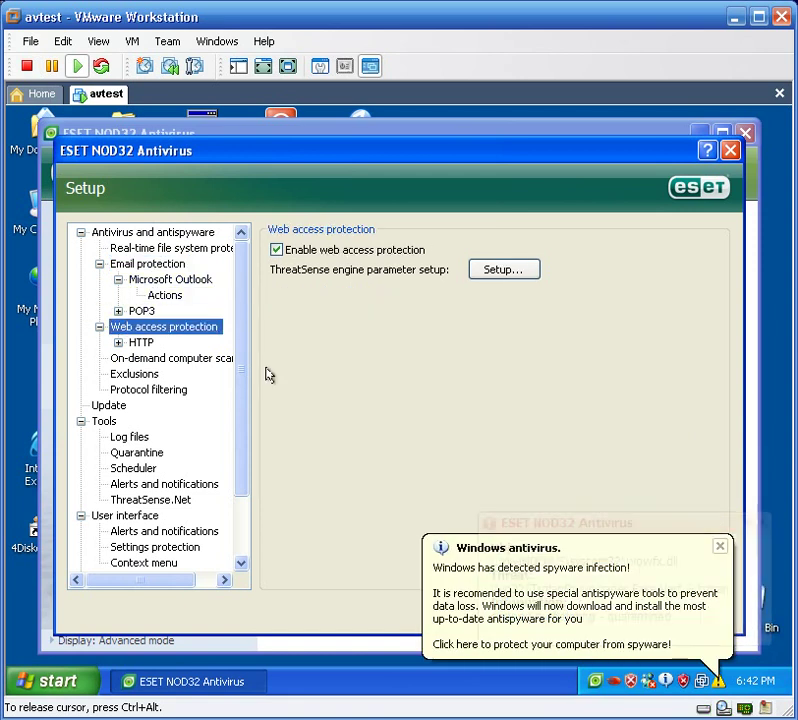
{"action": "left_click", "coordinate": [496, 272]}
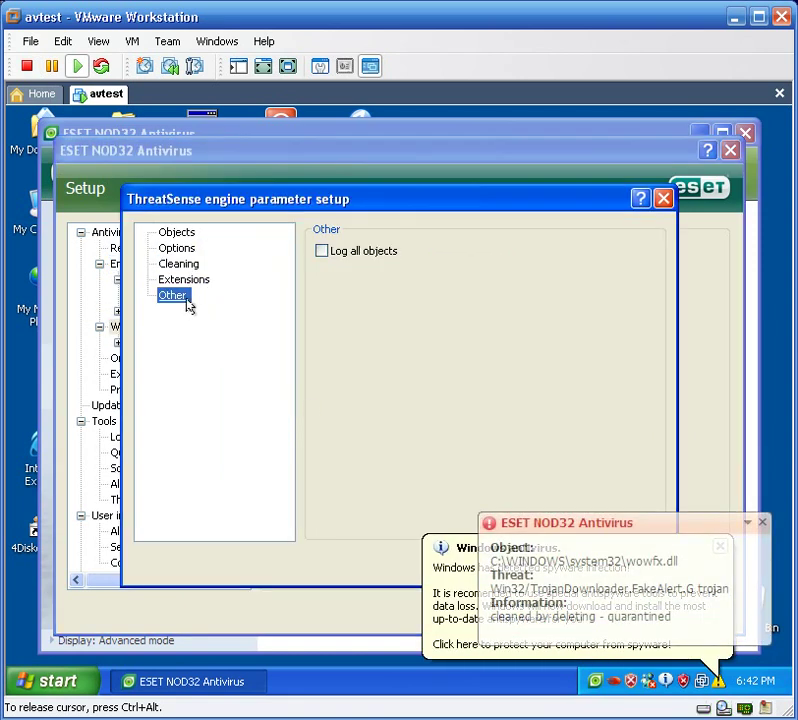
{"action": "left_click", "coordinate": [174, 232]}
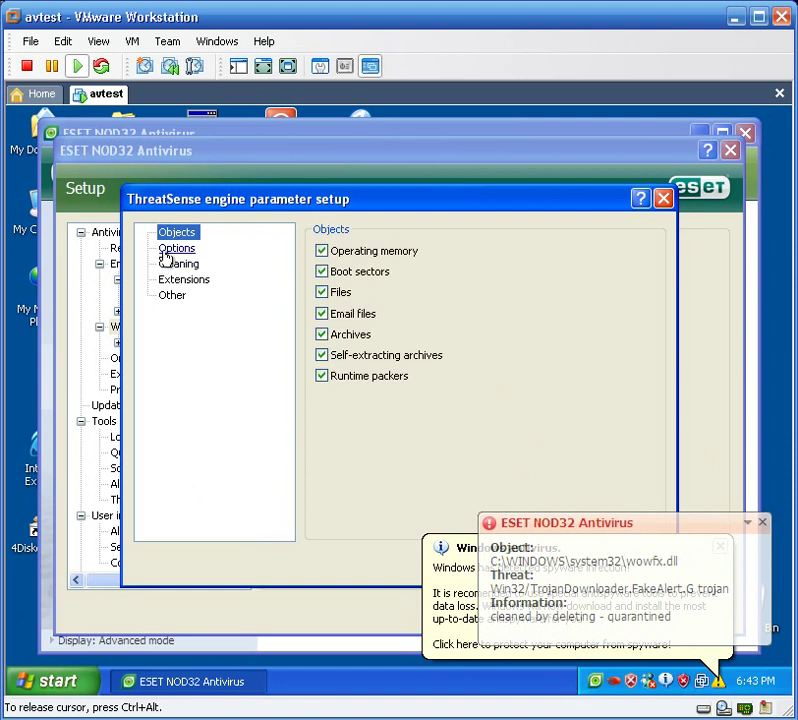
{"action": "left_click", "coordinate": [167, 250]}
{"action": "left_click", "coordinate": [322, 356]}
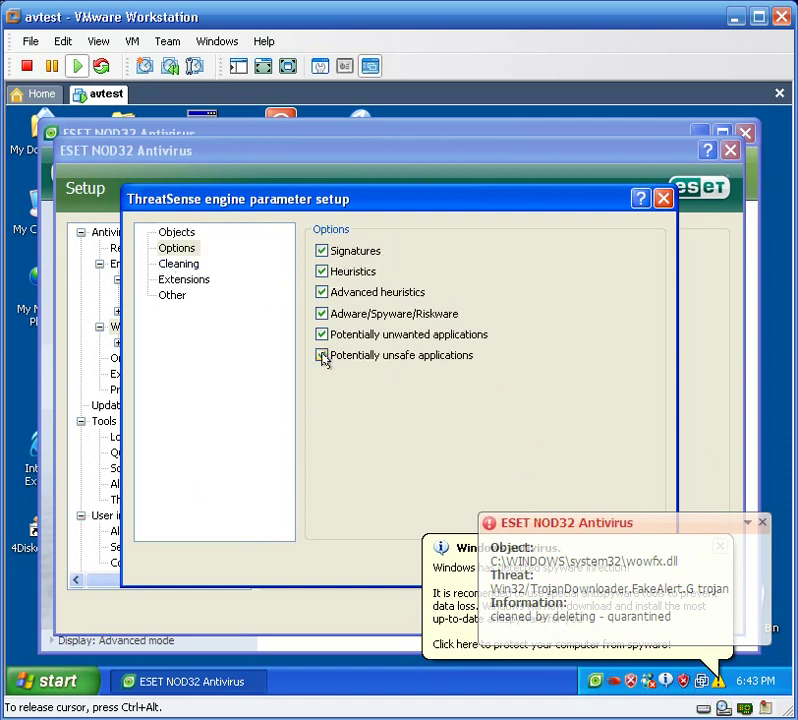
Step: Set the cleaning level of web access protection to Strict cleaning and save the advanced setup
{"action": "left_click", "coordinate": [178, 264]}
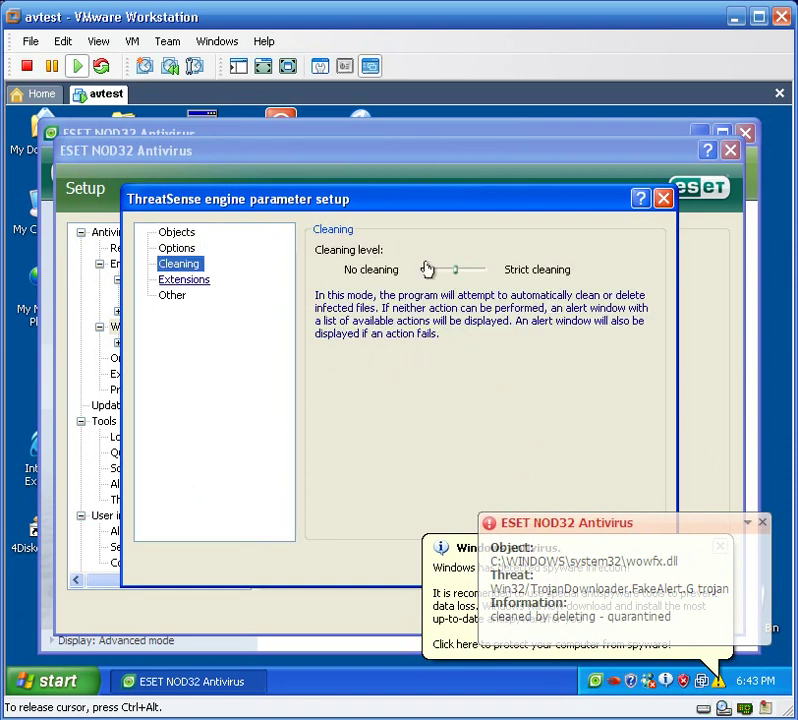
{"action": "left_click_drag", "start_coordinate": [454, 270], "coordinate": [486, 270]}
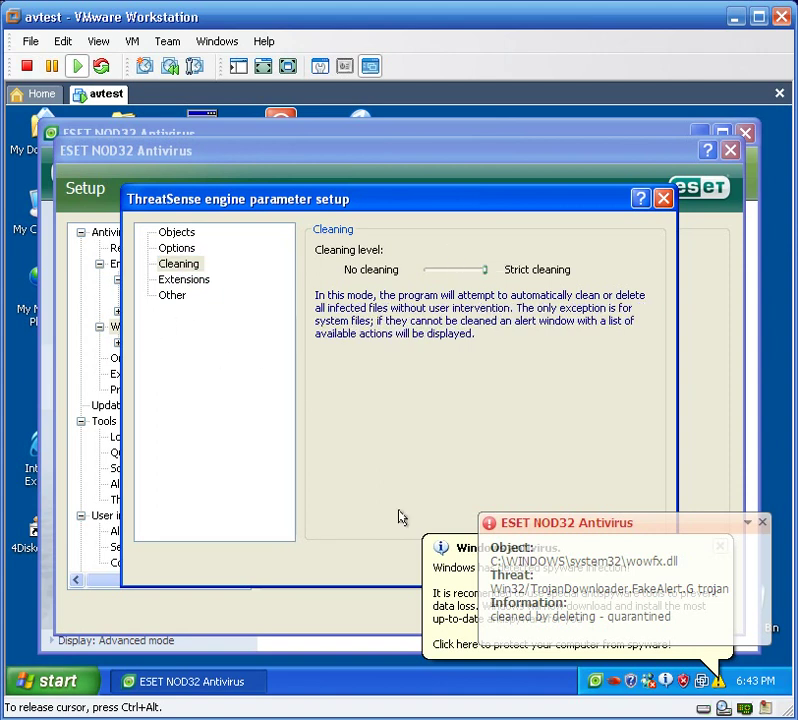
{"action": "left_click_drag", "start_coordinate": [205, 192], "coordinate": [35, 176]}
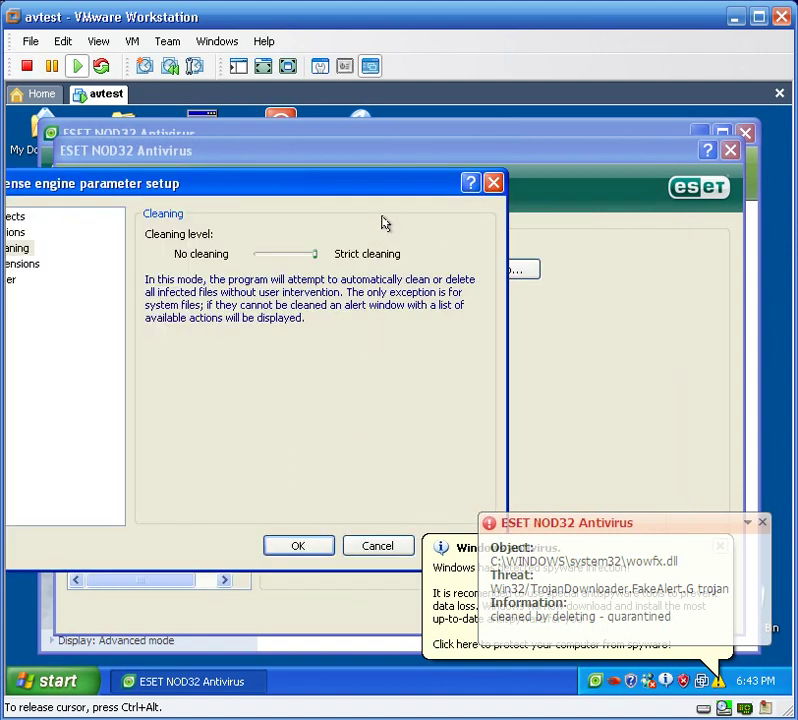
{"action": "left_click", "coordinate": [272, 545]}
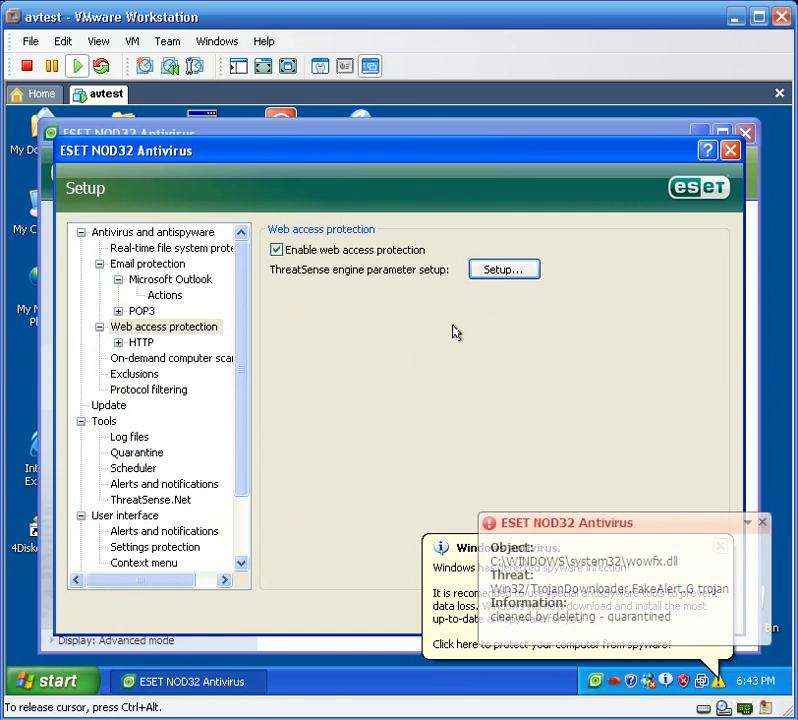
{"action": "left_click_drag", "start_coordinate": [320, 160], "coordinate": [41, 130]}
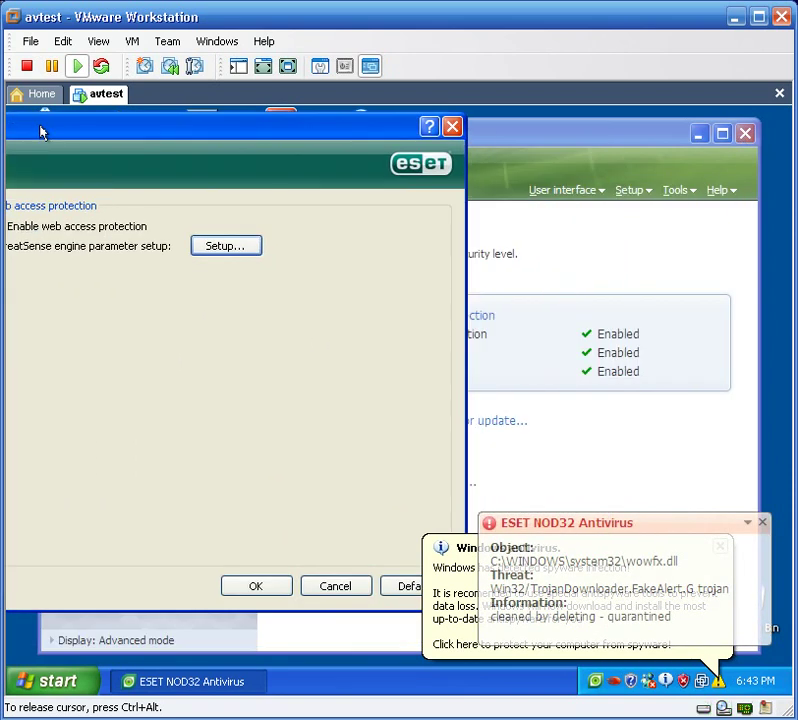
{"action": "left_click", "coordinate": [266, 591]}
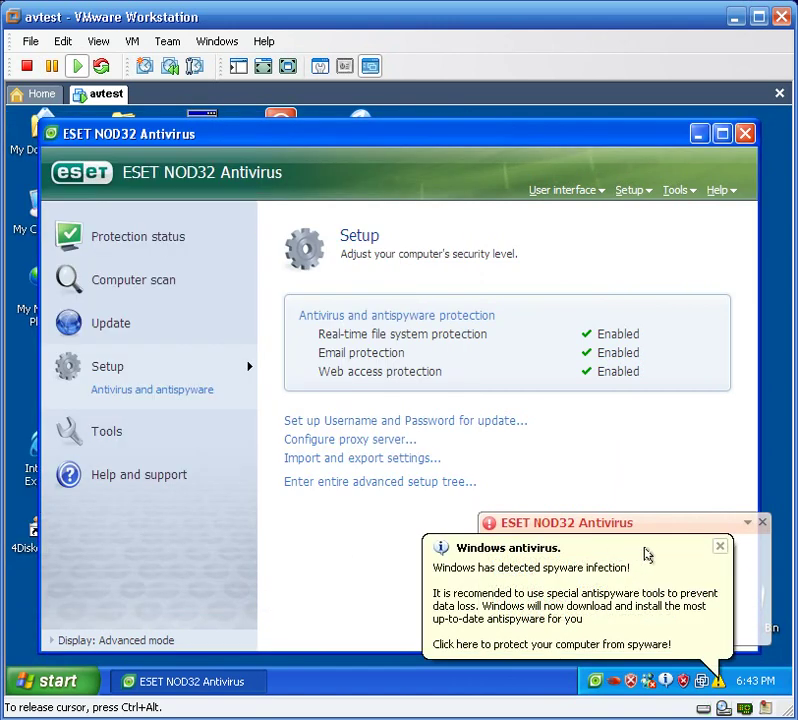
Step: Start a standard on-demand scan of the local disks
{"action": "left_click", "coordinate": [85, 284]}
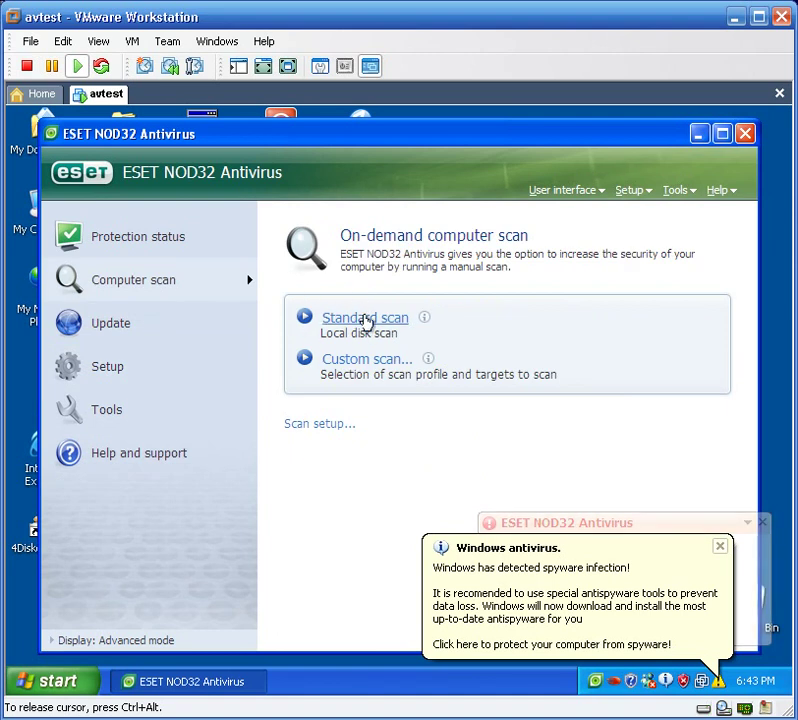
{"action": "left_click", "coordinate": [365, 318]}
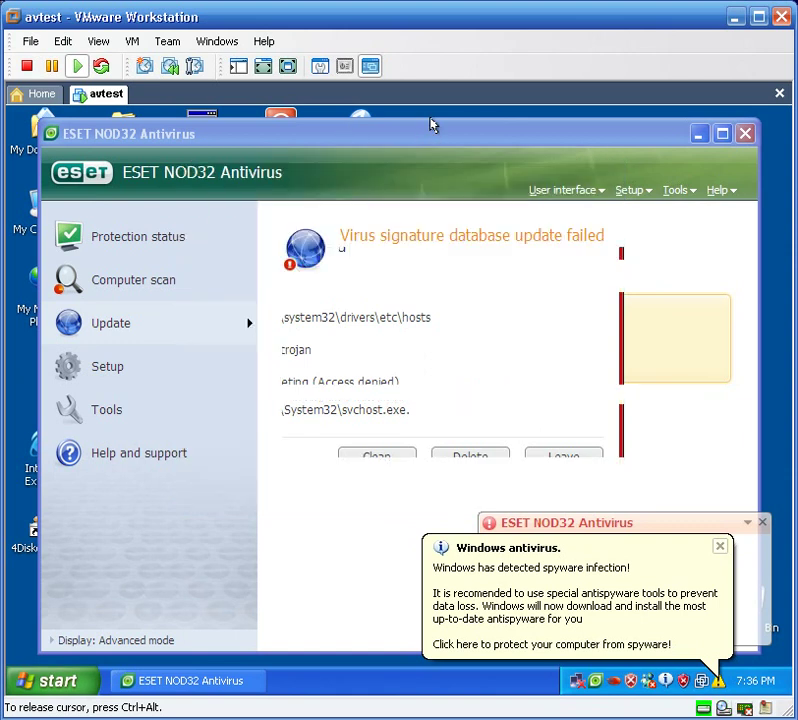
{"action": "left_click", "coordinate": [437, 429]}
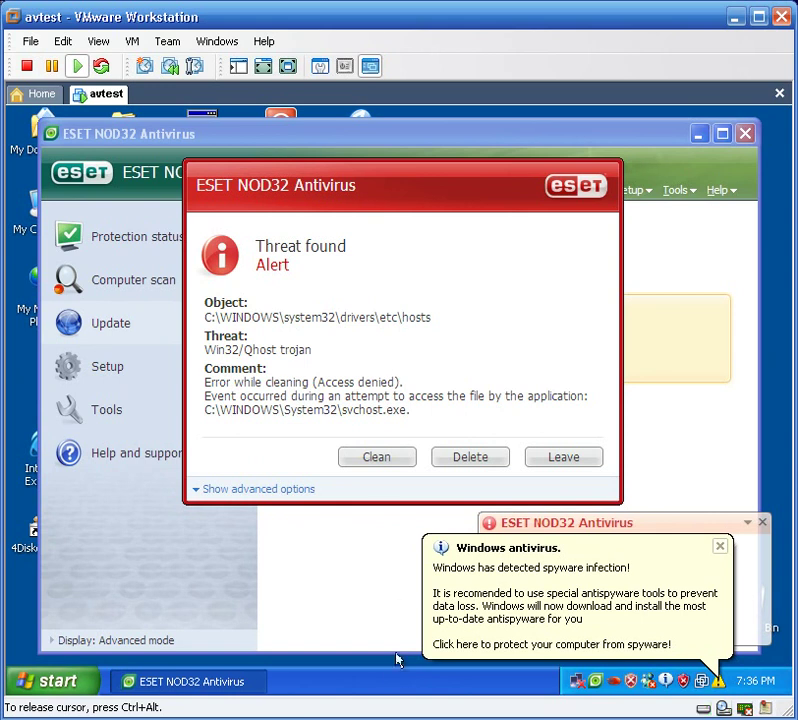
Step: Open Windows Task Manager in the virtual machine and sort the running processes by CPU usage
{"action": "right_click", "coordinate": [404, 681]}
{"action": "left_click", "coordinate": [453, 622]}
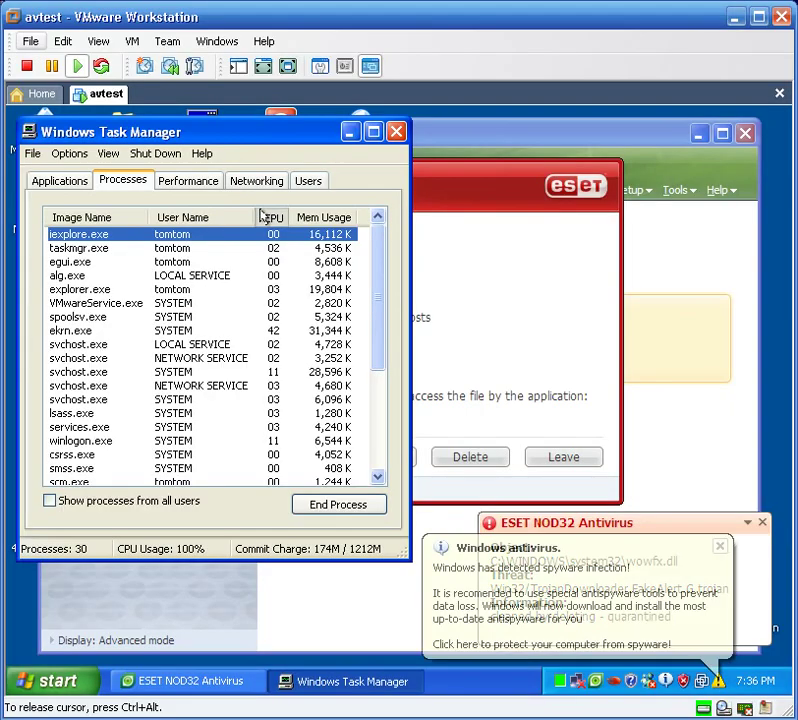
{"action": "left_click", "coordinate": [495, 268]}
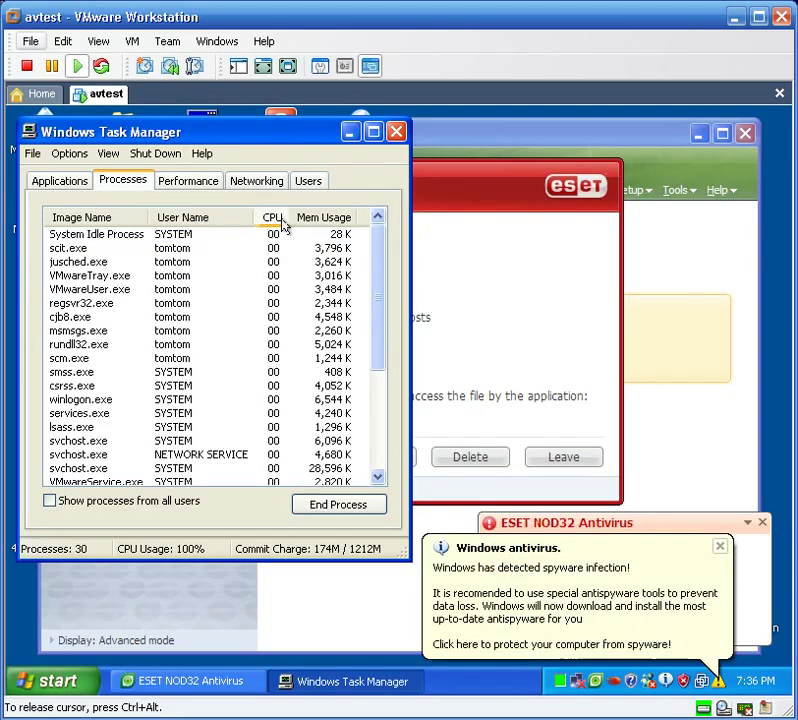
{"action": "left_click", "coordinate": [272, 217]}
{"action": "key", "text": "alt"}
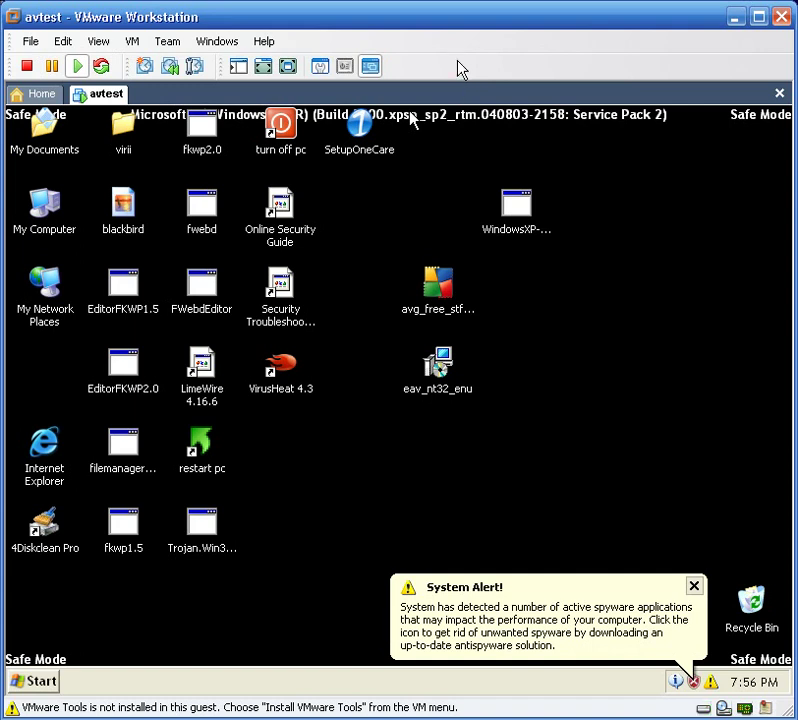
Step: Launch ESET NOD32 Antivirus in the safe-mode virtual machine and accept the antivirus and antispyware scan of the computer
{"action": "left_click", "coordinate": [422, 258]}
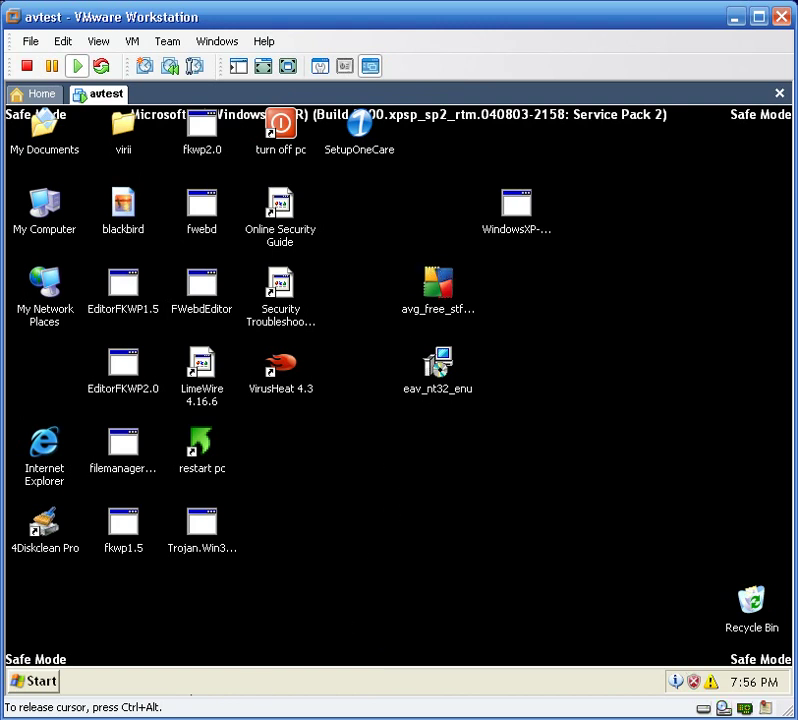
{"action": "left_click", "coordinate": [37, 675]}
{"action": "mouse_move", "coordinate": [121, 630]}
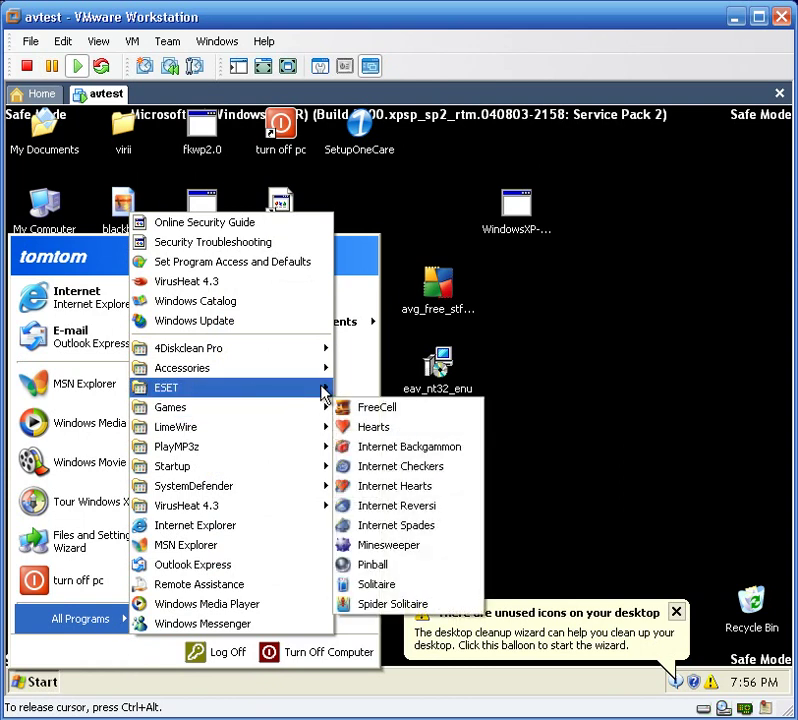
{"action": "mouse_move", "coordinate": [290, 390]}
{"action": "mouse_move", "coordinate": [437, 395]}
{"action": "left_click", "coordinate": [521, 407]}
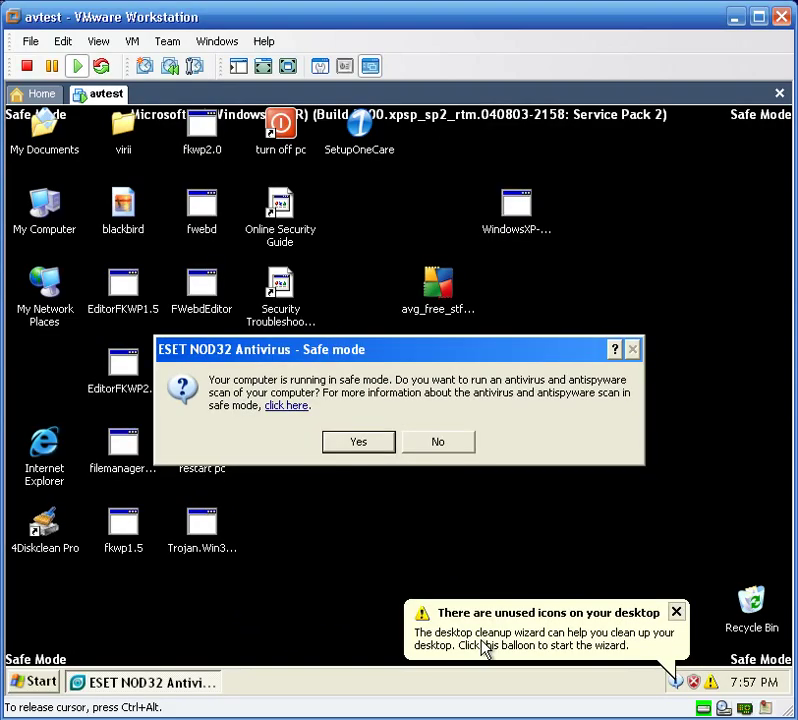
{"action": "left_click", "coordinate": [340, 446]}
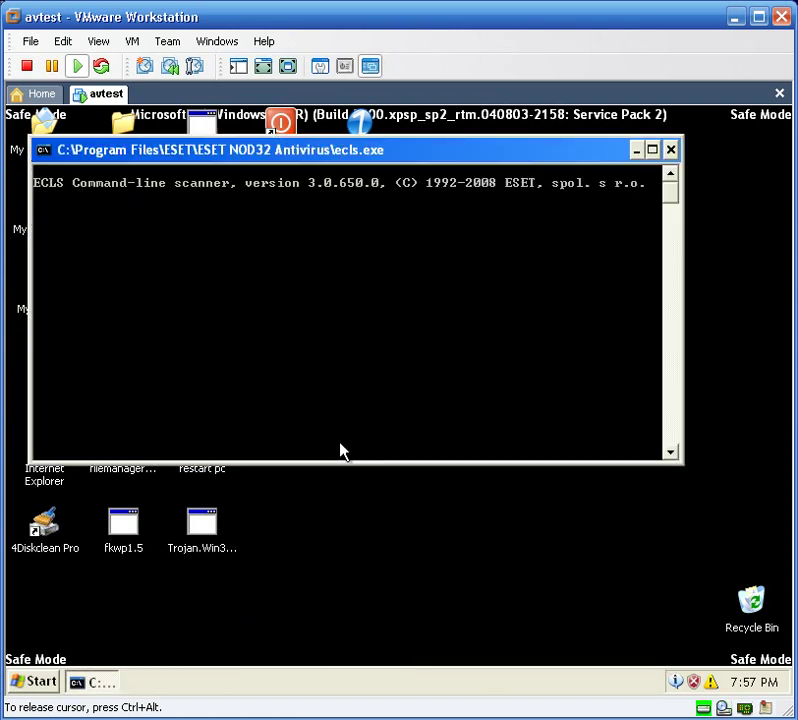